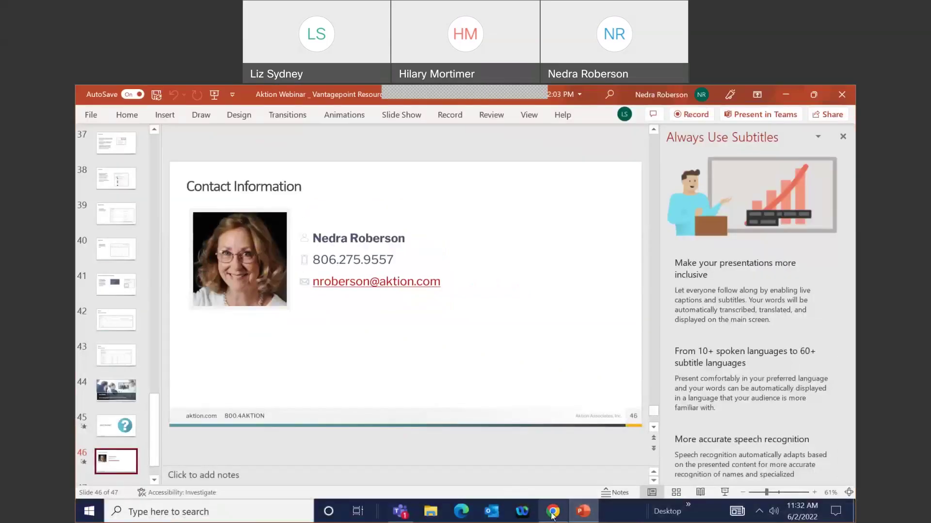
Switch to Vantagepoint in Chrome and filter Project View with the saved Active Projects search
left_click(553, 512)
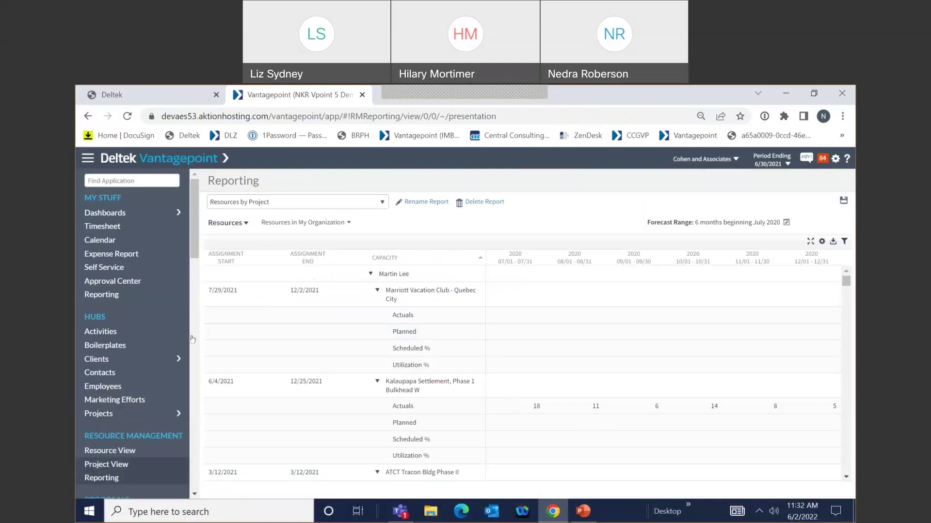
left_click(103, 464)
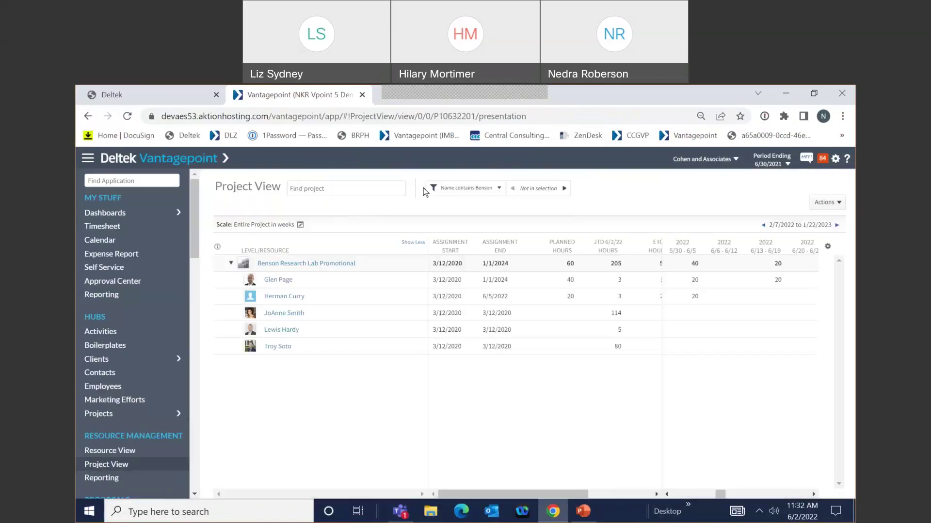
left_click(499, 188)
left_click_drag(540, 304, 547, 276)
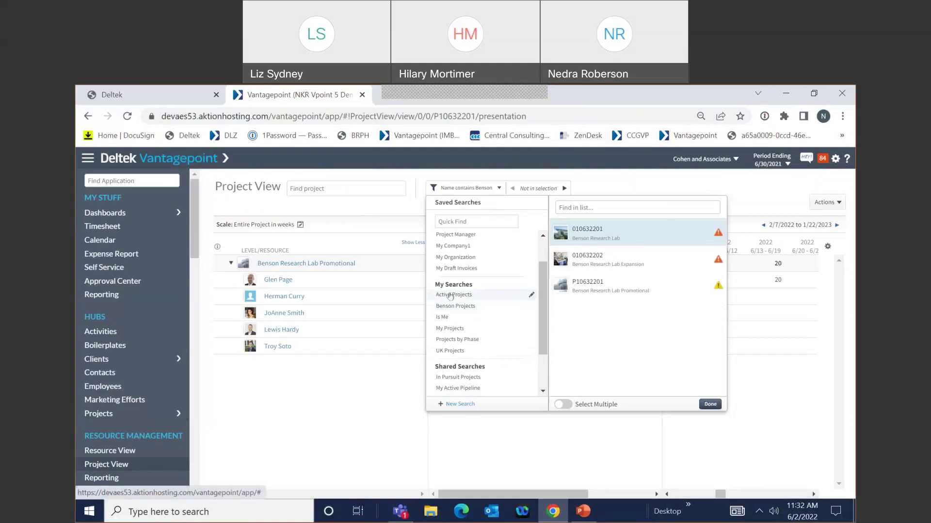
left_click(450, 296)
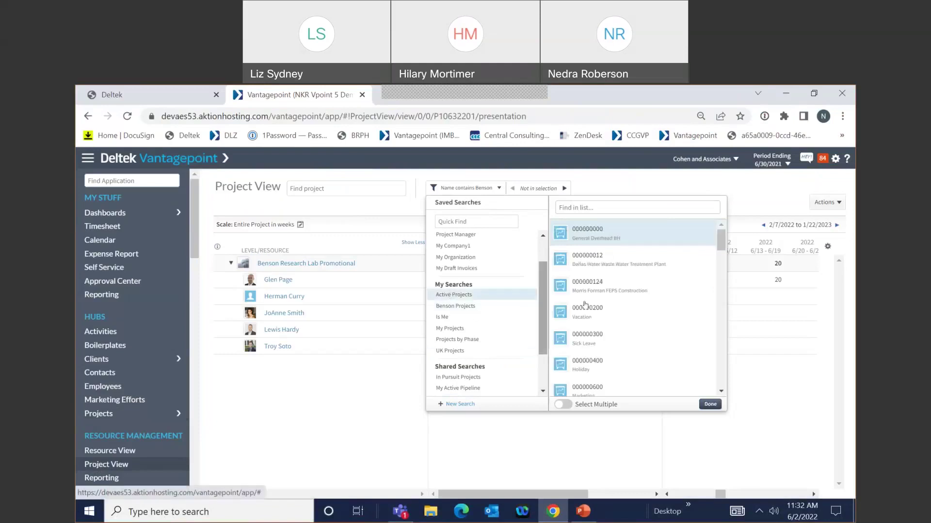
double_click(614, 406)
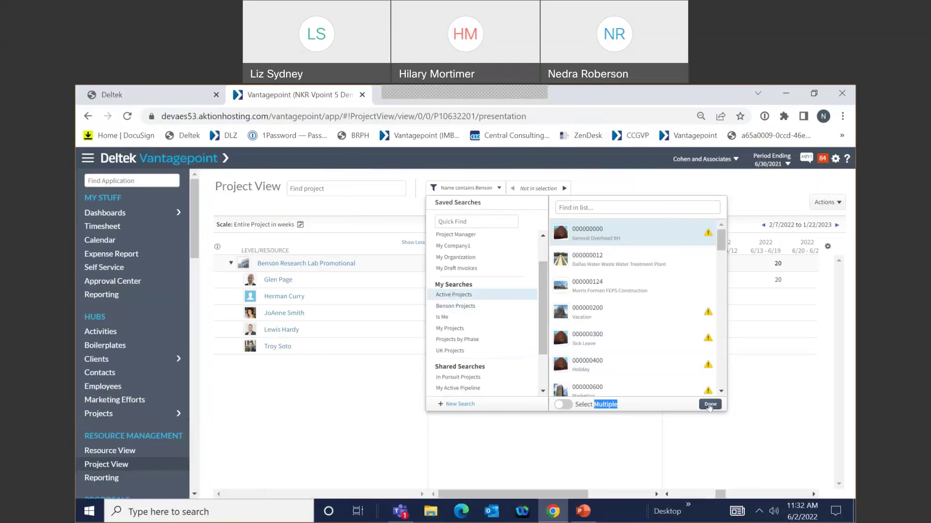
left_click(709, 404)
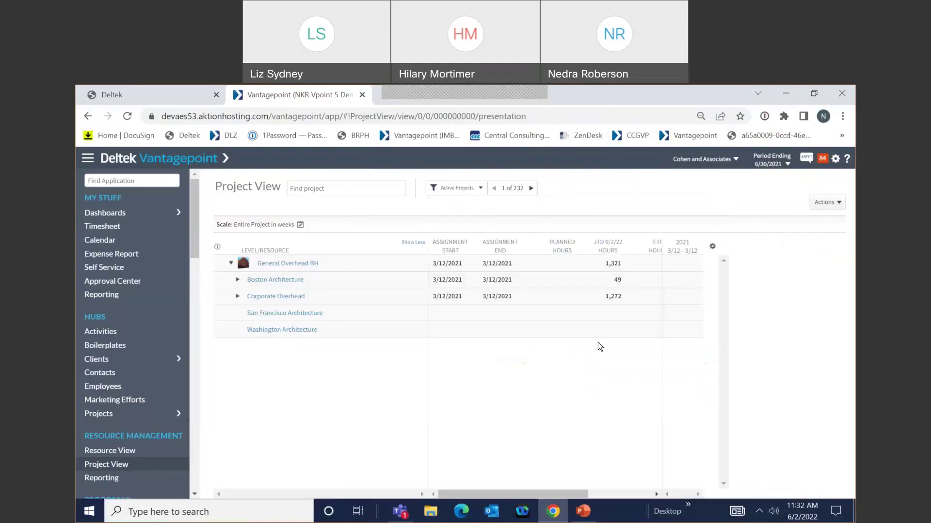
Check the selected grid columns and widen the column area to include ETC Hours, EAC Hours and Calculated % Complete
left_click(712, 247)
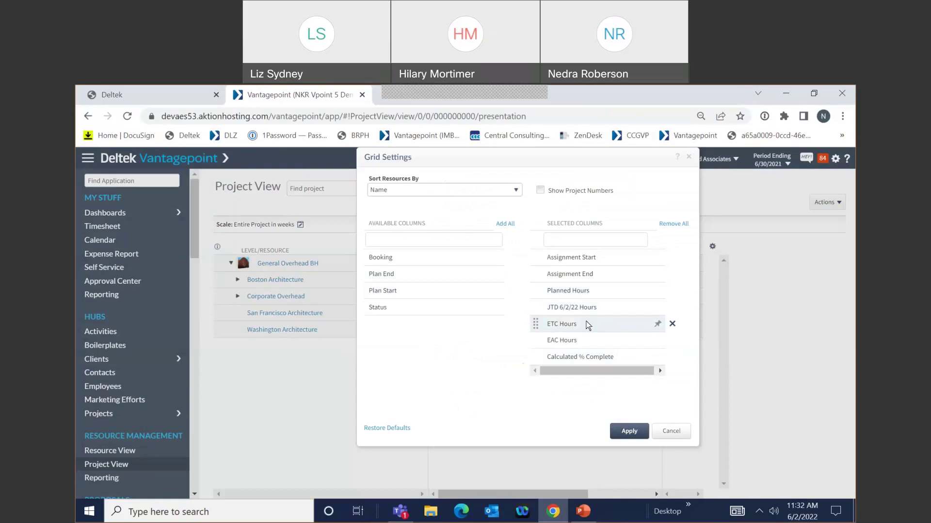
left_click(626, 433)
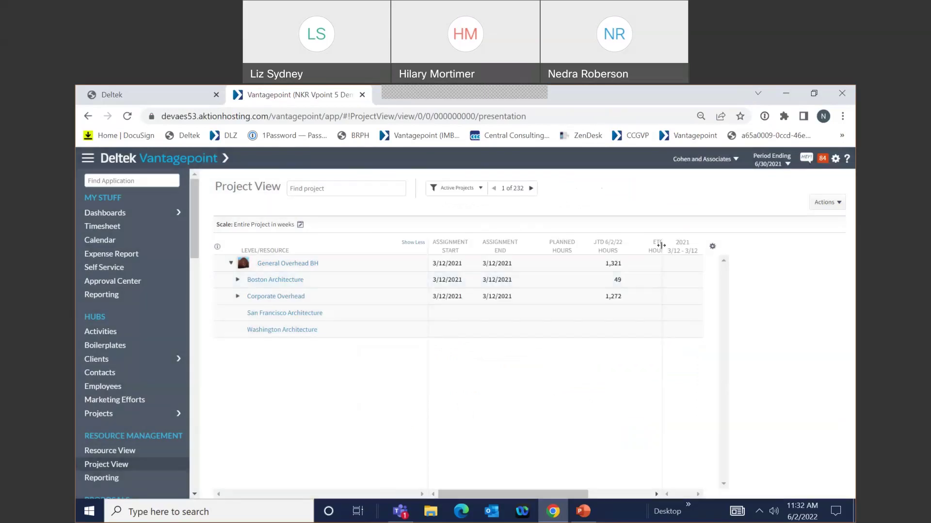
left_click_drag(662, 245, 786, 249)
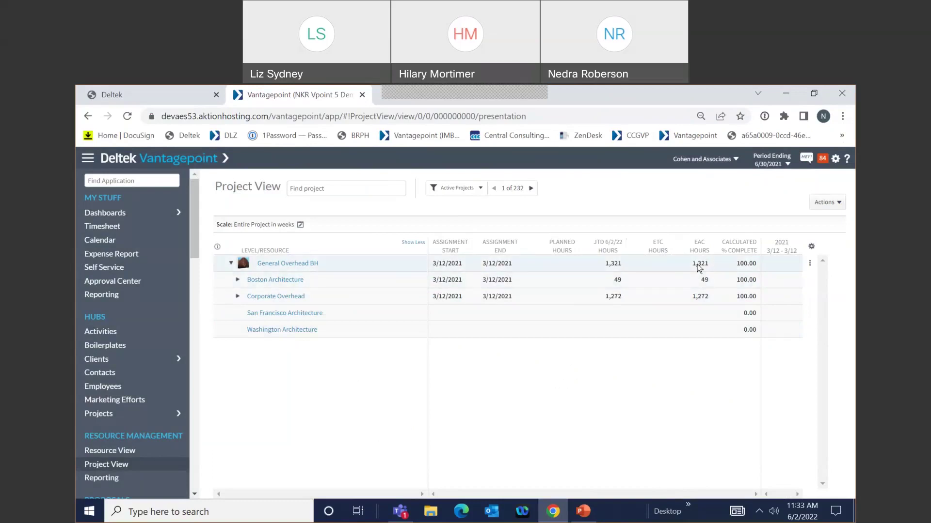
Advance through the active project records from General Overhead BH to the Vacation project
left_click(531, 189)
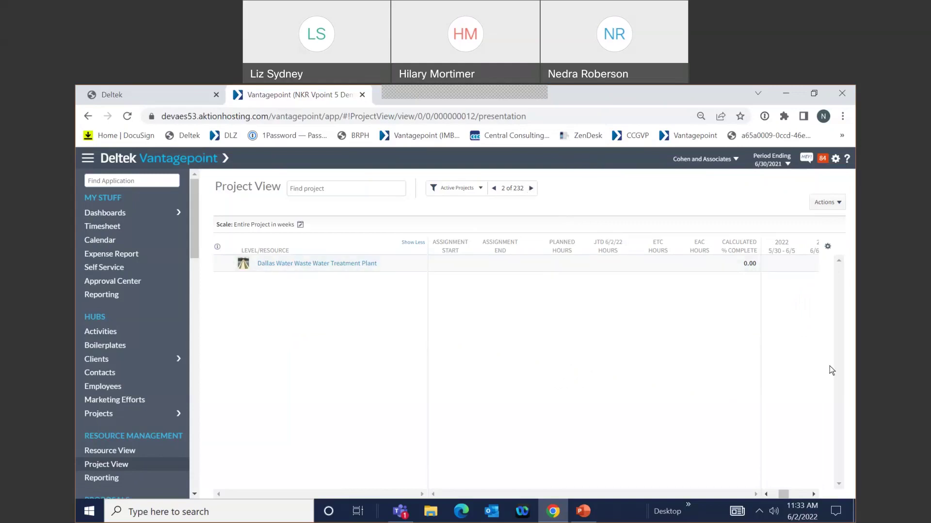
left_click(531, 189)
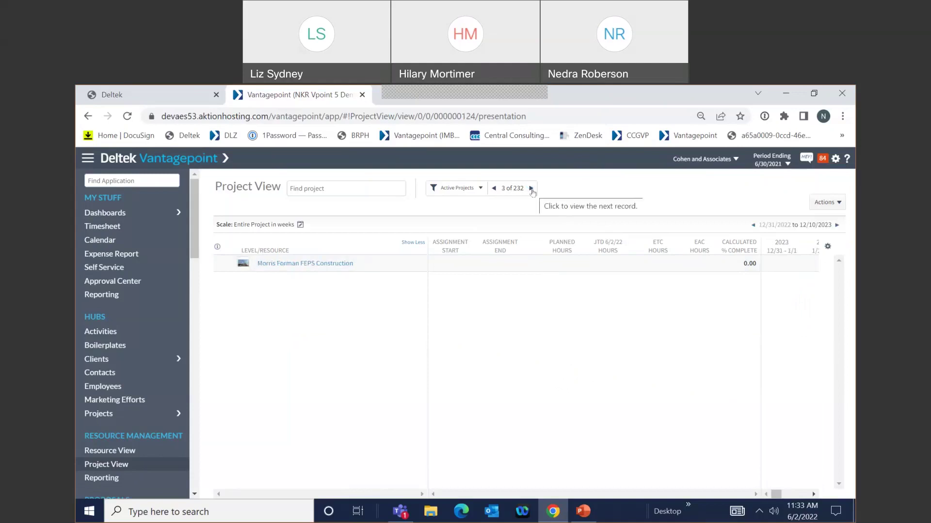
left_click(531, 189)
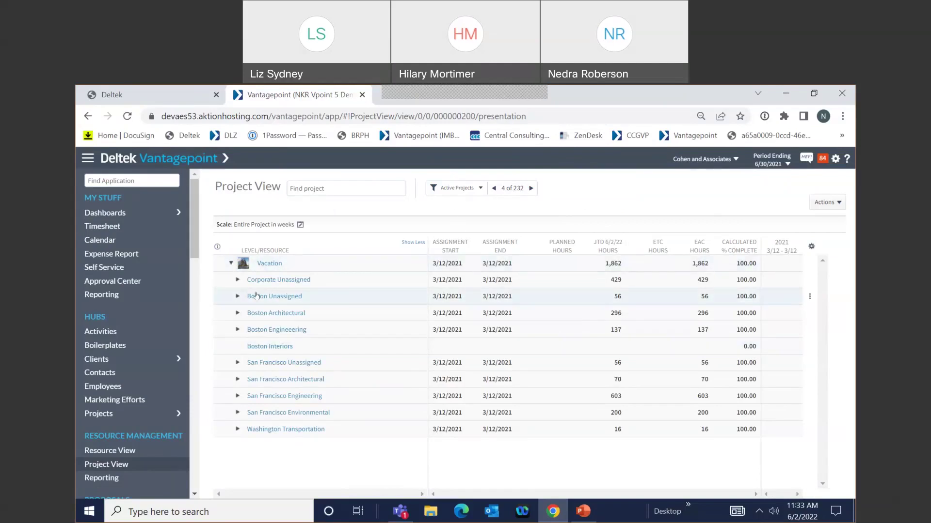
Expand the Corporate Unassigned level of the Vacation project in Project View to list its resources
left_click(102, 452)
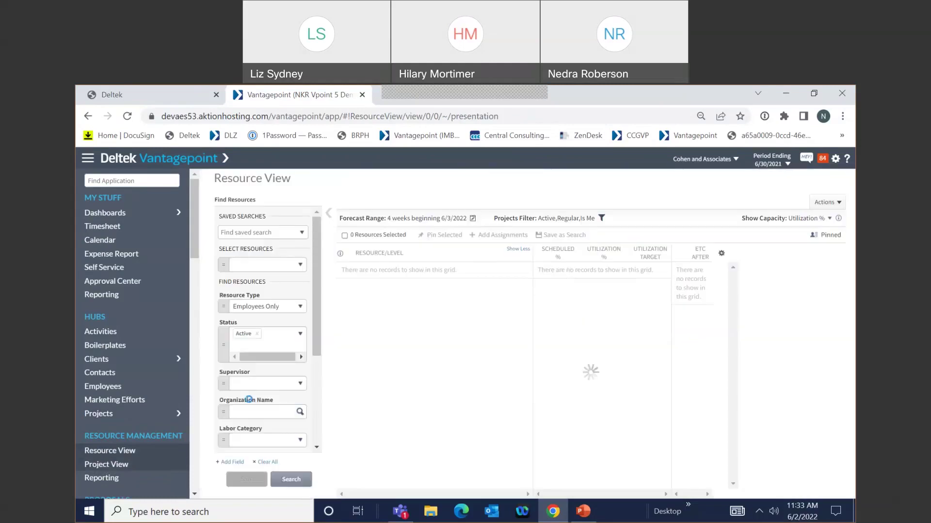
left_click(106, 465)
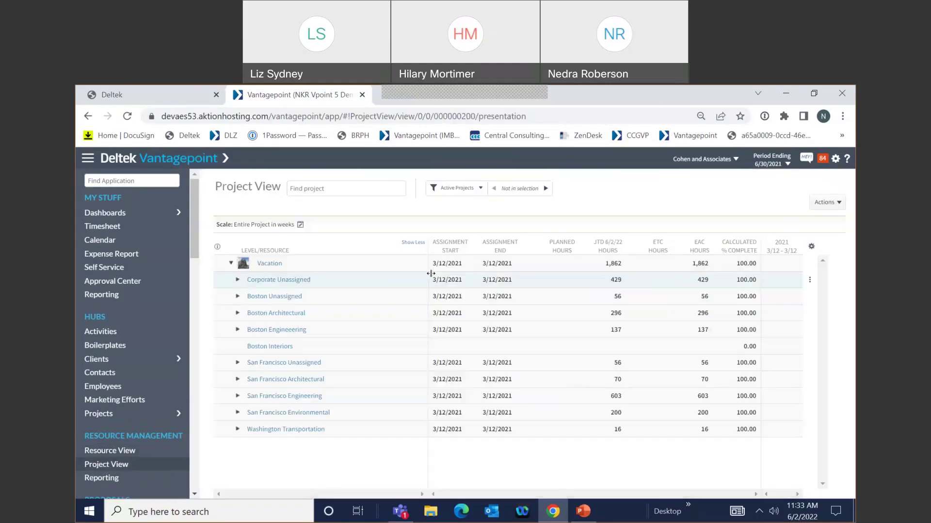
left_click(238, 279)
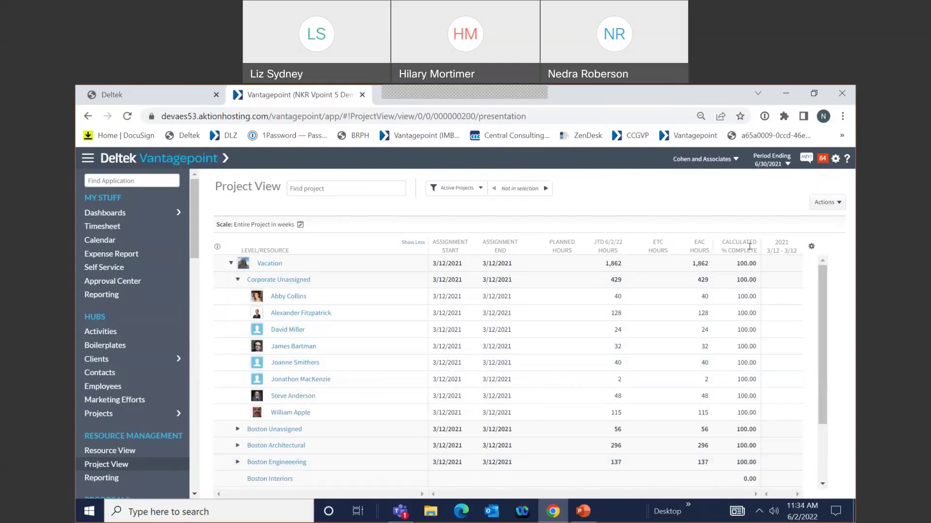
Narrow the detail columns to Assignment Start and Assignment End, and check the time scale setting without changing it
left_click_drag(759, 247, 512, 256)
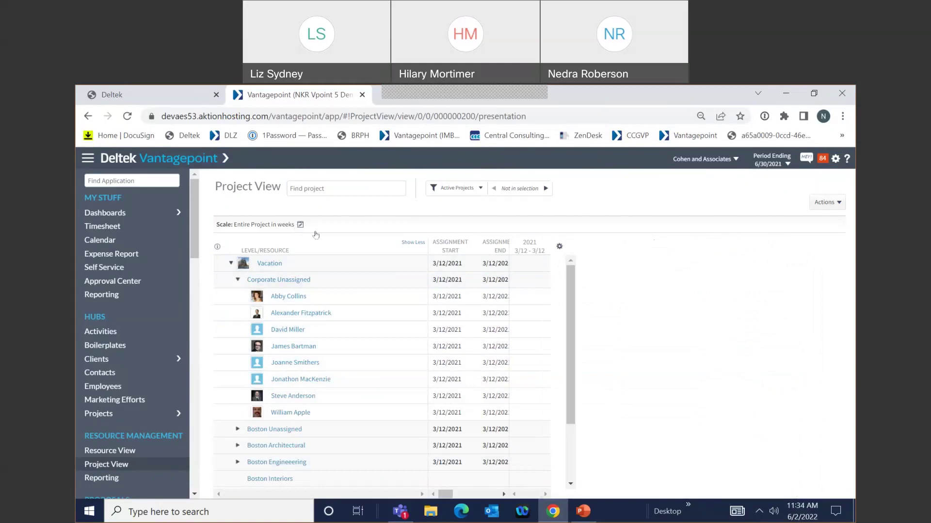
left_click(300, 224)
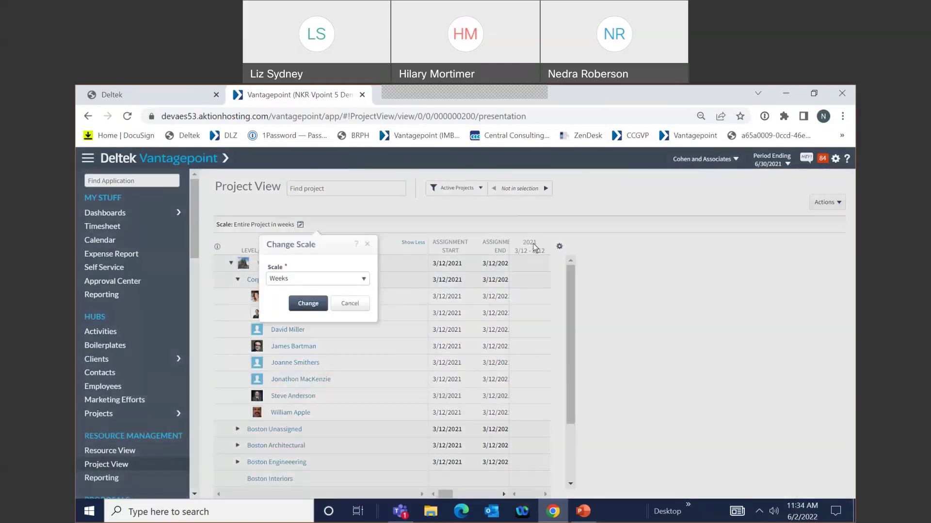
left_click(346, 303)
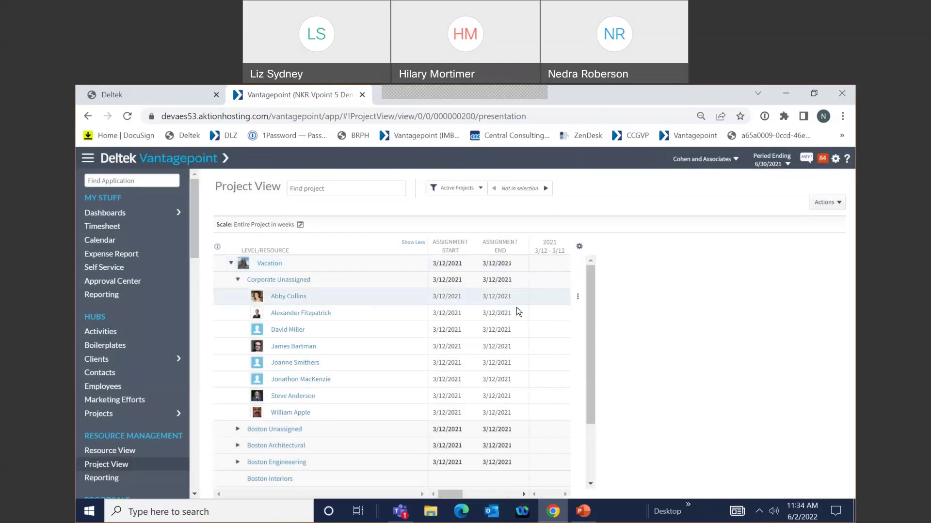
left_click(517, 267)
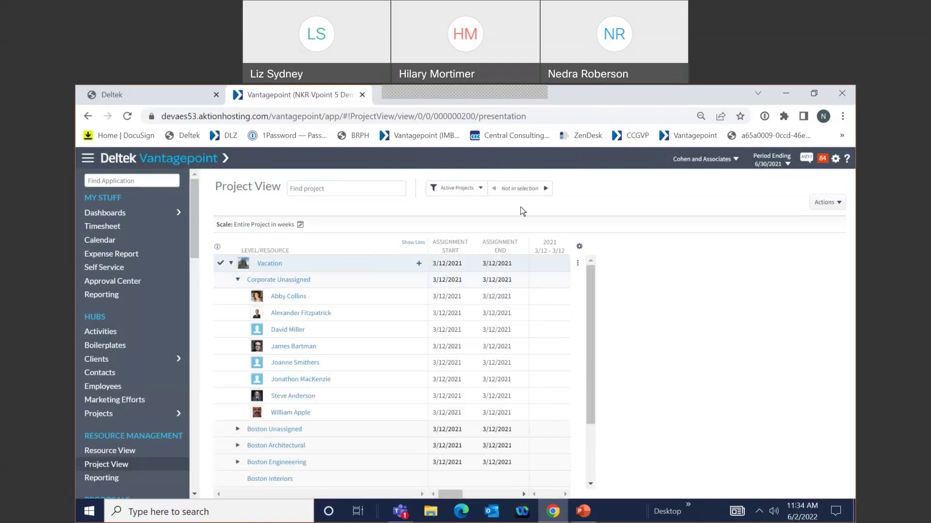
Step through the active project records from General Overhead BH to the Marketing project
left_click(545, 189)
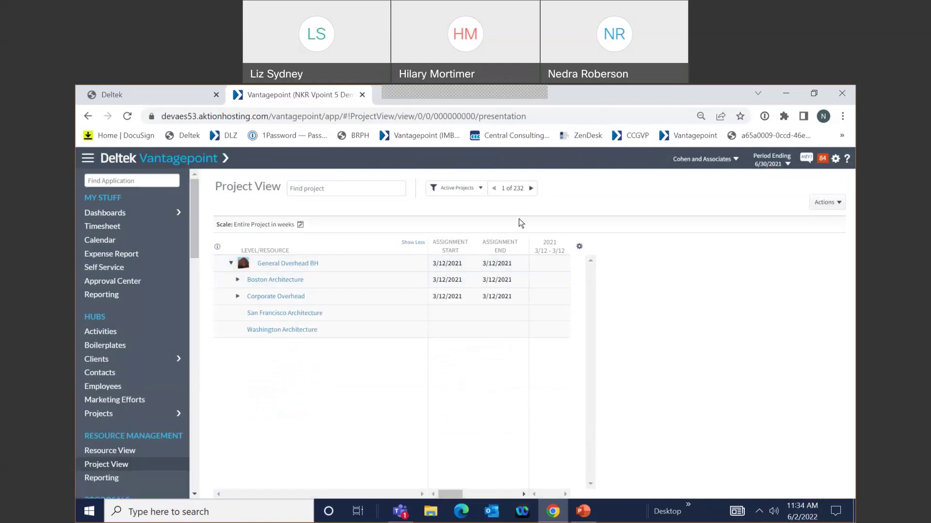
left_click(532, 190)
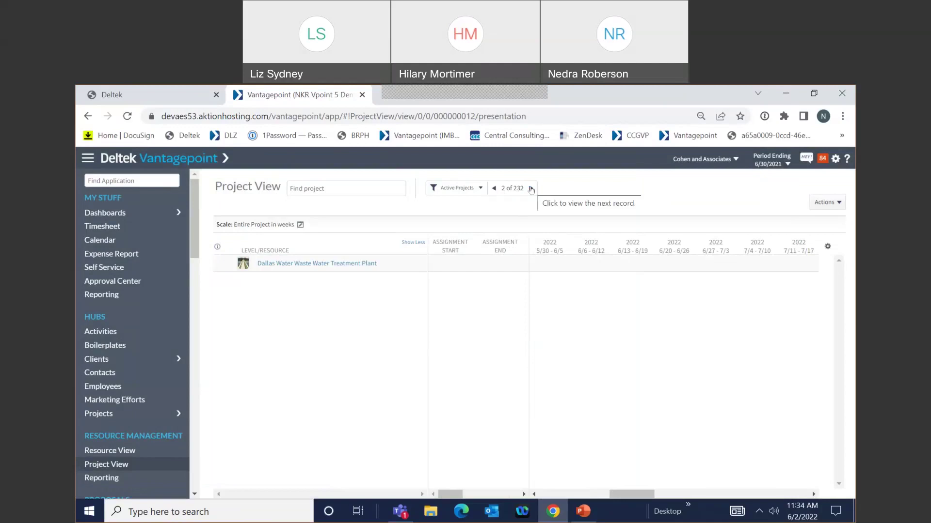
left_click(531, 188)
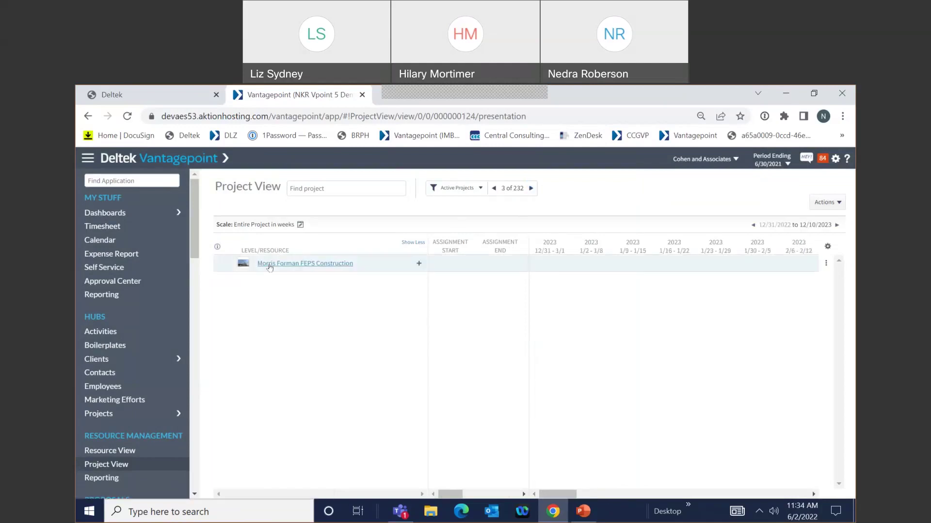
left_click(531, 188)
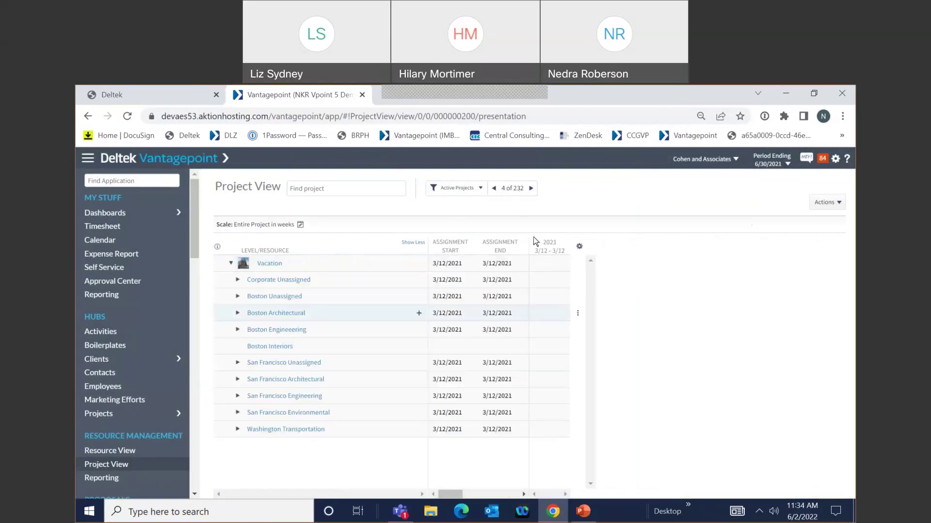
left_click(531, 189)
left_click(531, 189)
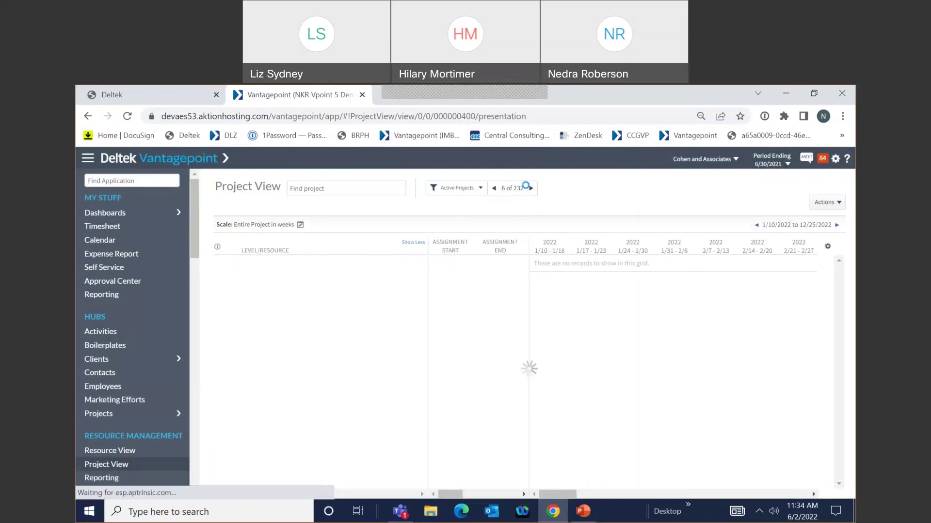
left_click(532, 189)
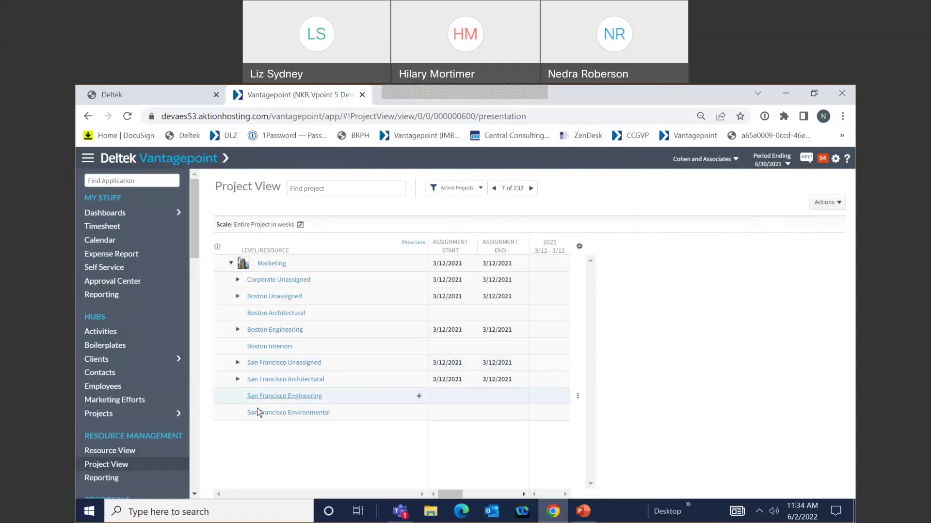
Open the labor plan of Benson Research Lab Promotional in the Projects hub and view the other plan actions available
left_click(96, 415)
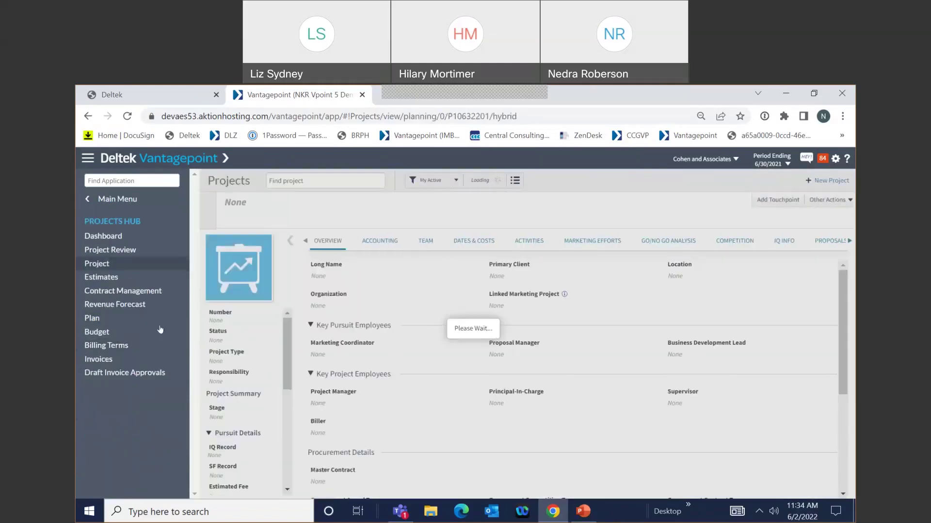
left_click(91, 318)
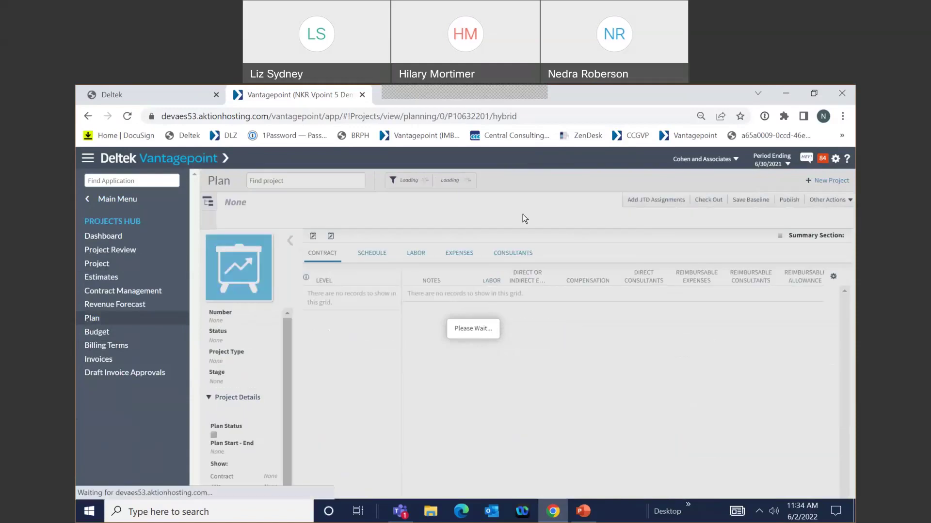
left_click(439, 262)
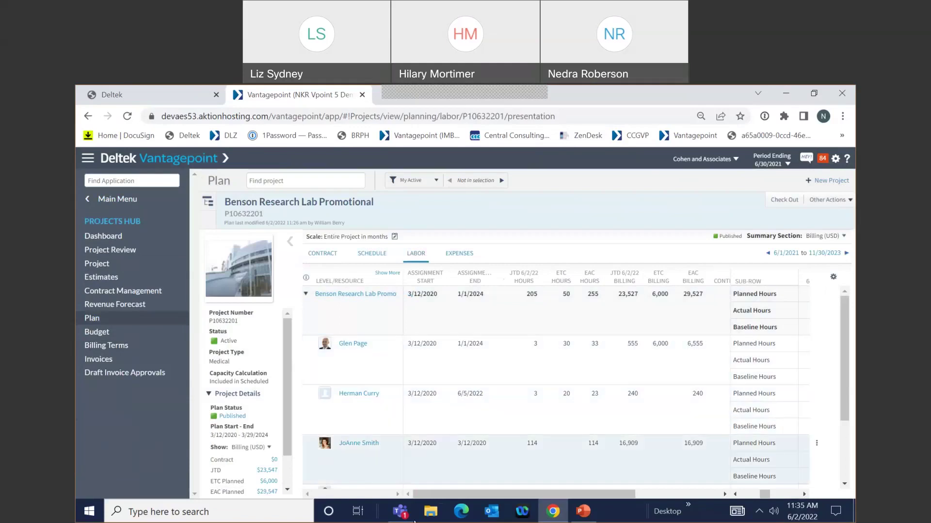
left_click(109, 200)
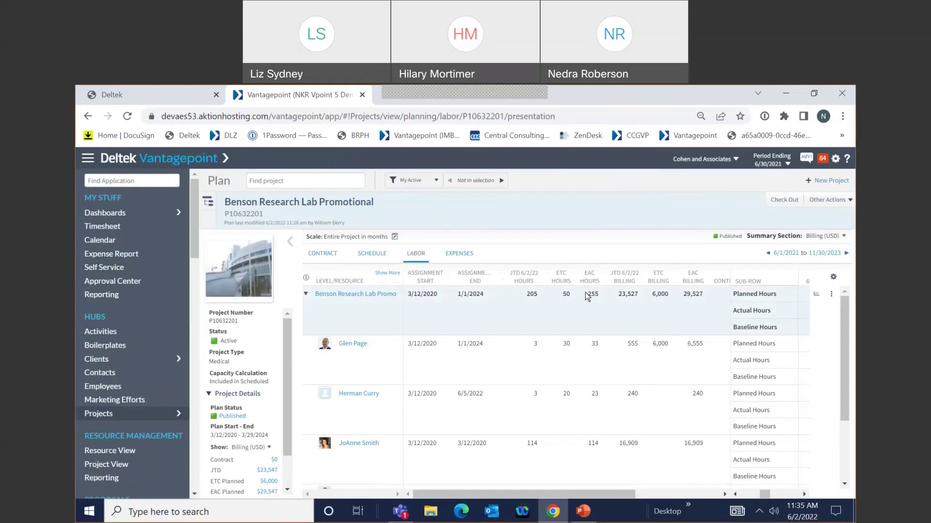
left_click(835, 200)
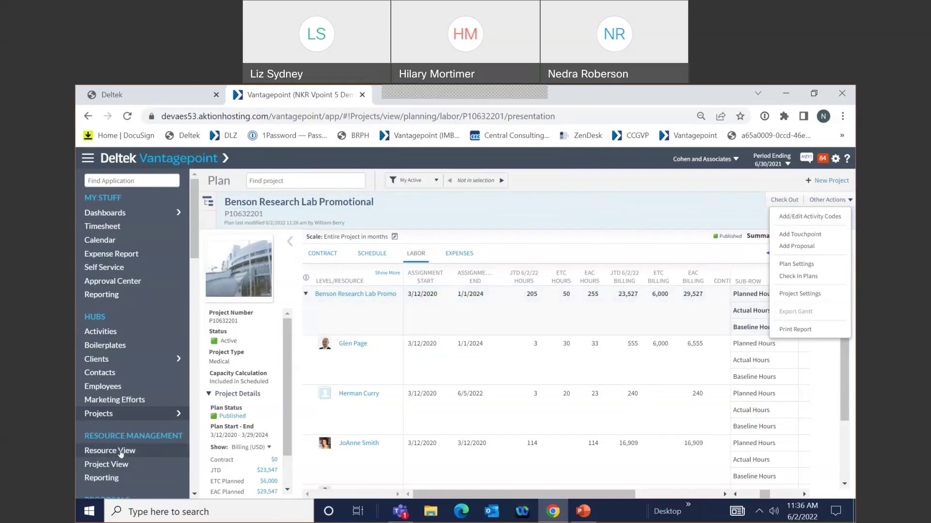
Compare Resource View with the Benson Research Lab Promotional plan, ending on the plan's contract section
left_click(119, 450)
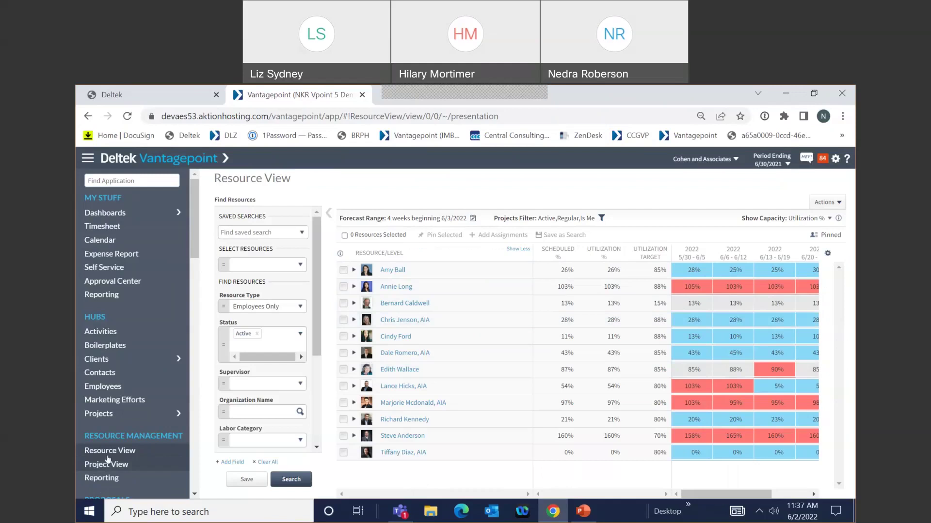
left_click(108, 413)
left_click(93, 319)
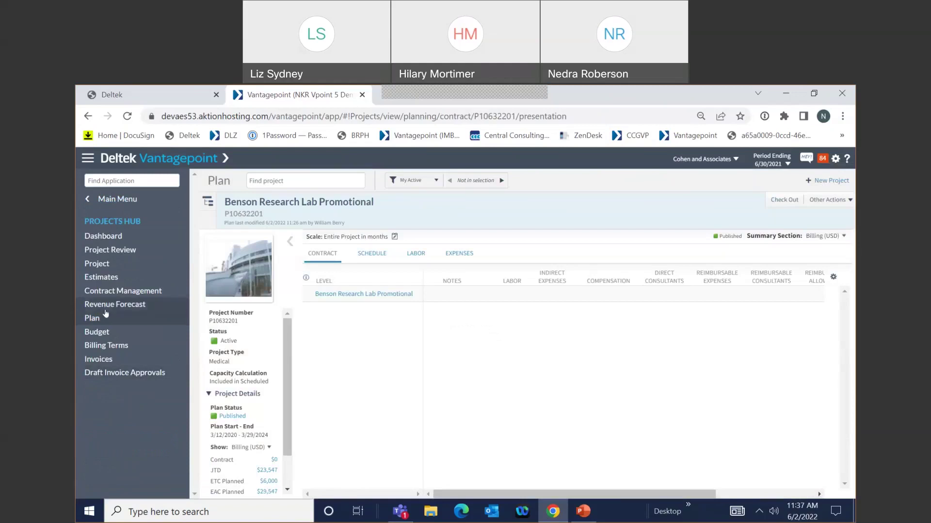
left_click(113, 199)
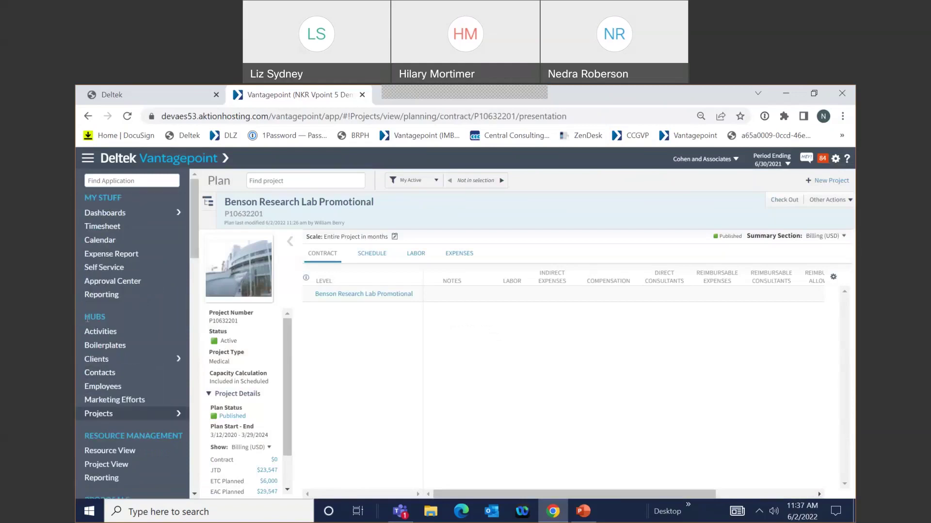
left_click(109, 451)
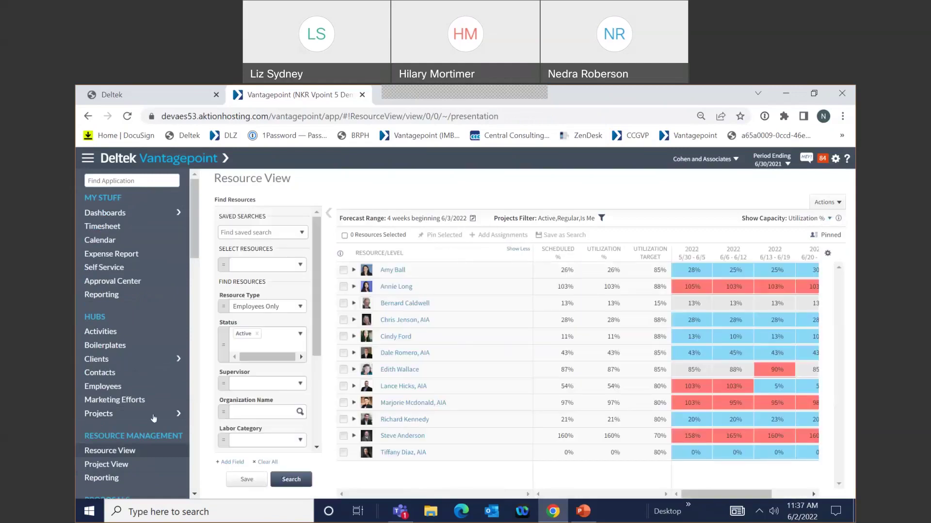
left_click(98, 414)
left_click(91, 319)
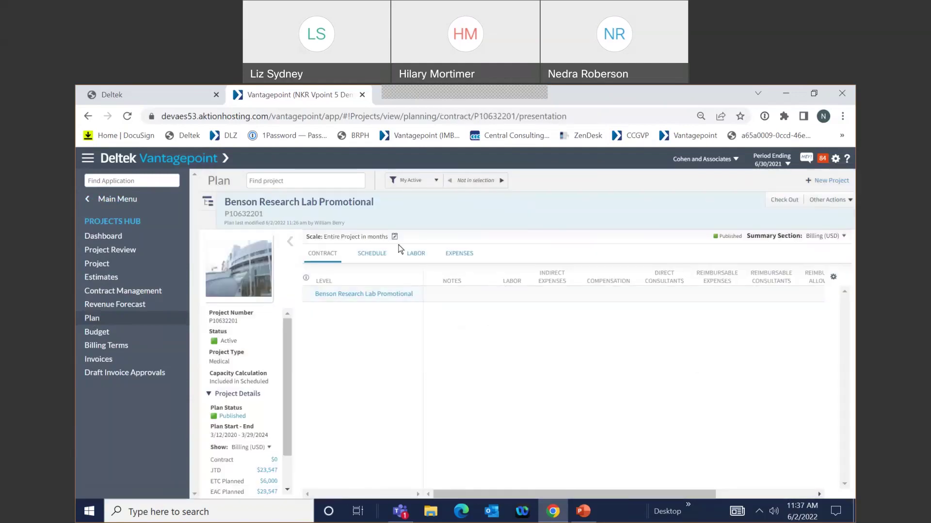
View the labor section of the Benson Research Lab Promotional plan, and open the global Resource Settings for Resource Planning
left_click(416, 253)
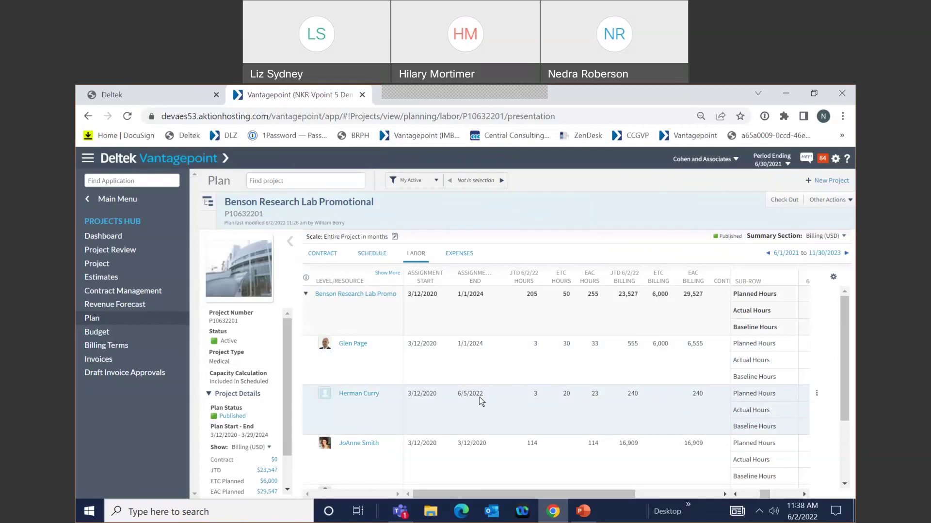
left_click(119, 199)
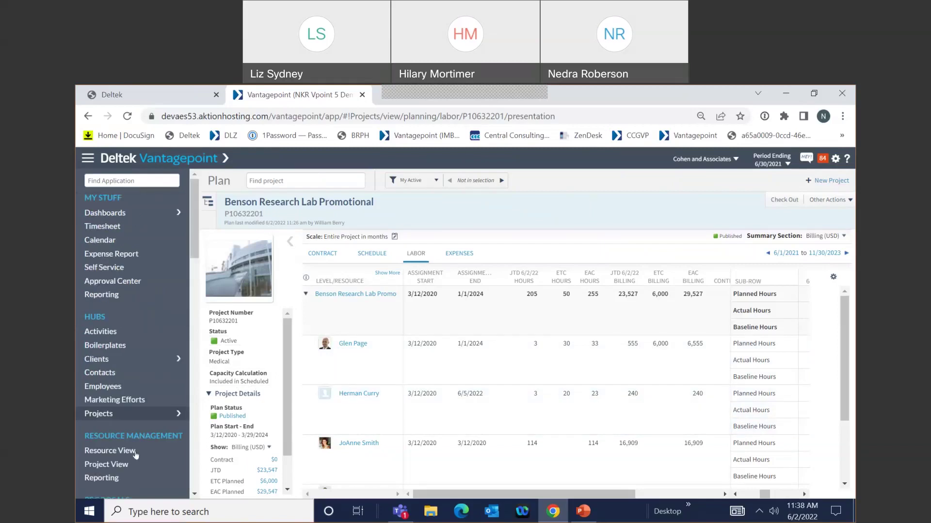
left_click_drag(189, 247, 200, 461)
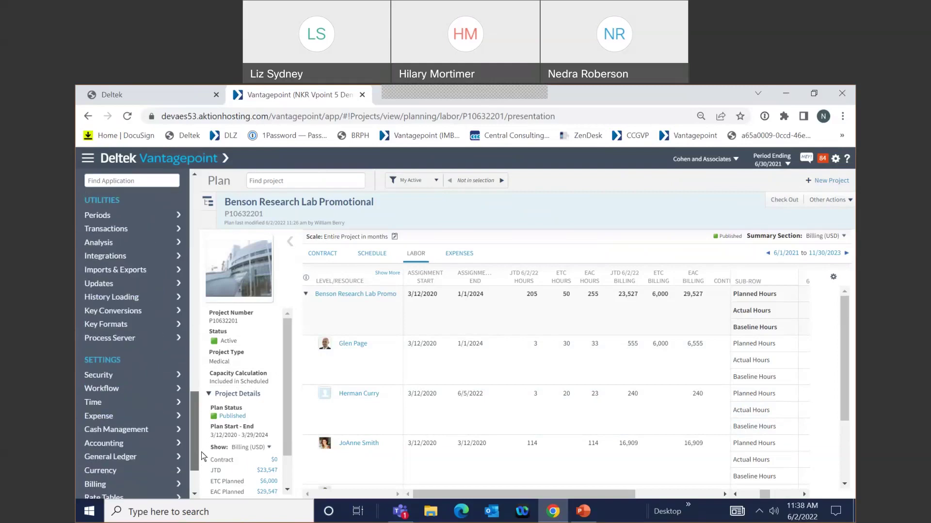
scroll(111, 458, "down", 2)
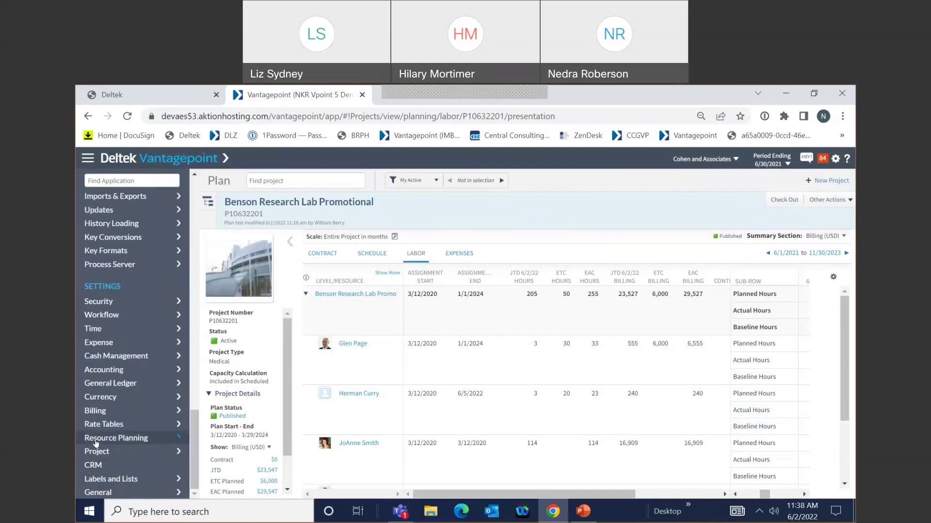
left_click(96, 439)
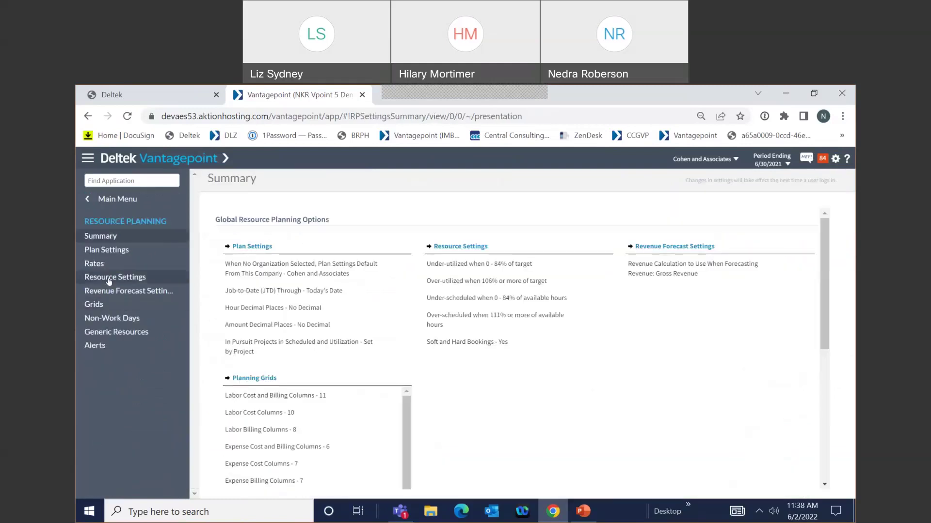
left_click(106, 280)
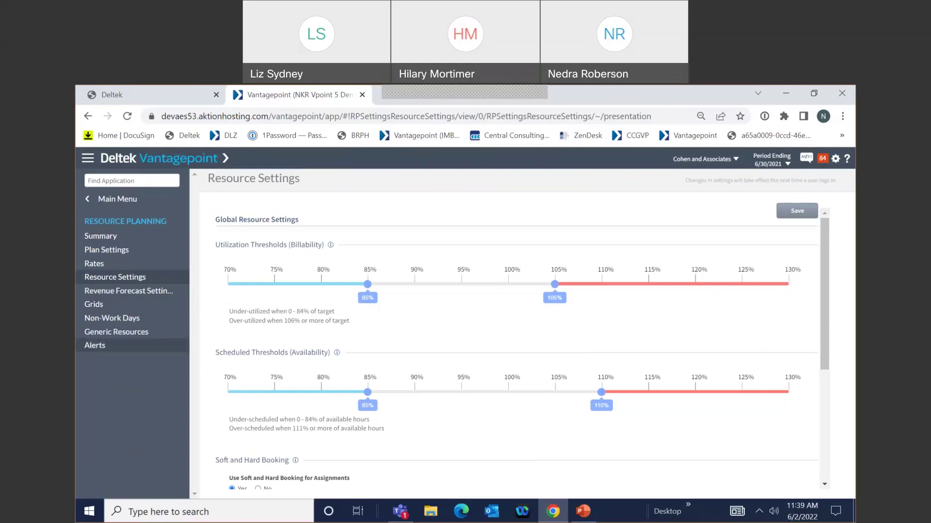
Leave the global resource settings unchanged and return to Resource View under Resource Management
left_click(118, 200)
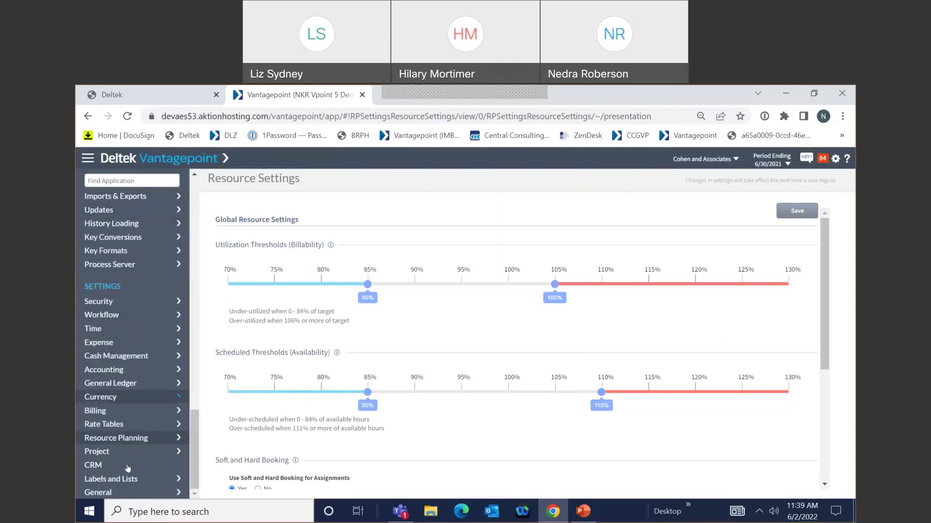
left_click(153, 443)
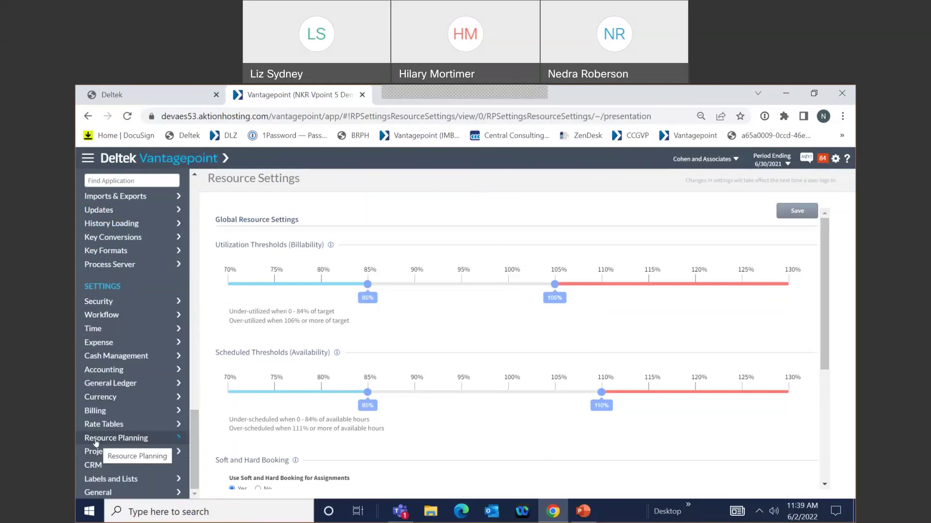
left_click_drag(190, 434, 173, 255)
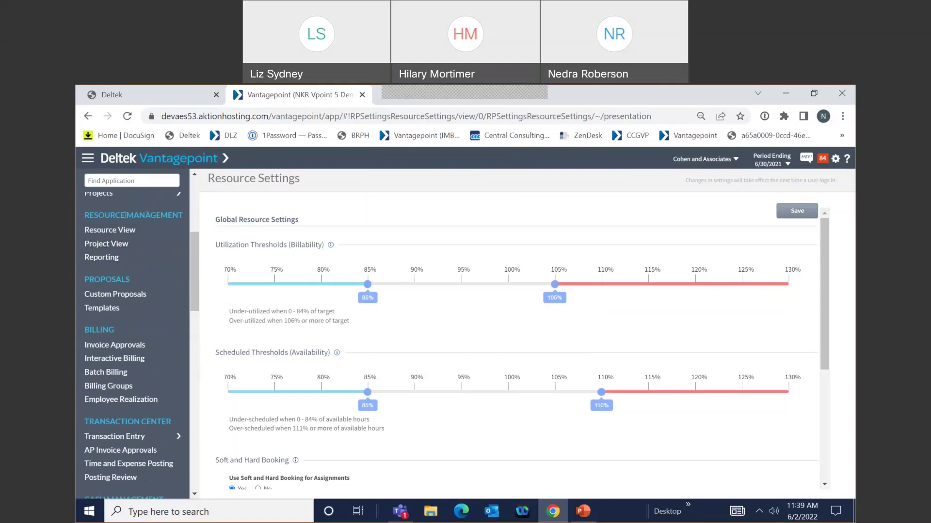
left_click(105, 231)
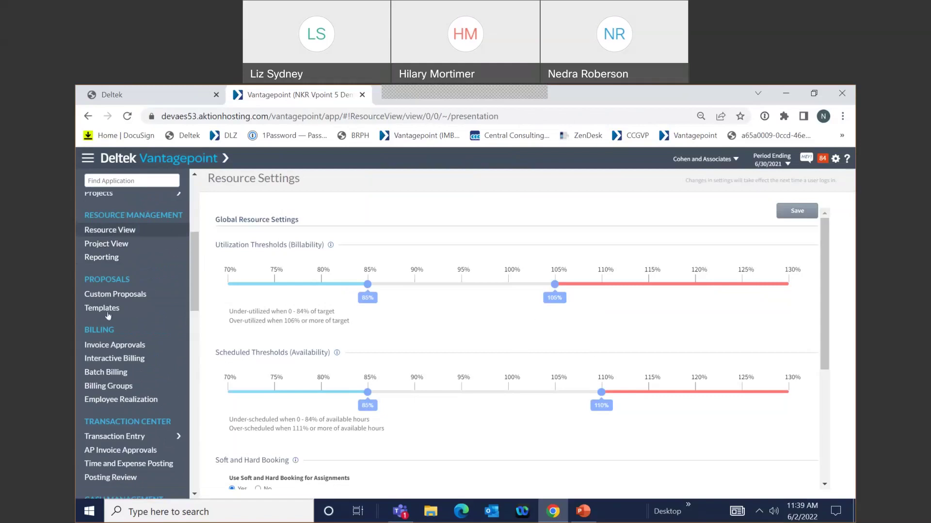
left_click(153, 229)
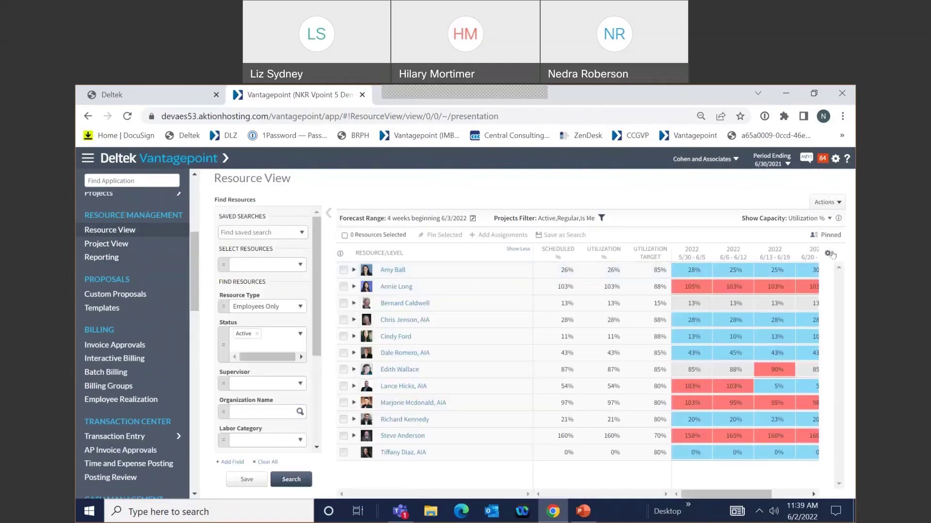
Add Booking as the first detail column of the Resource View grid, and view the other actions available
left_click(828, 254)
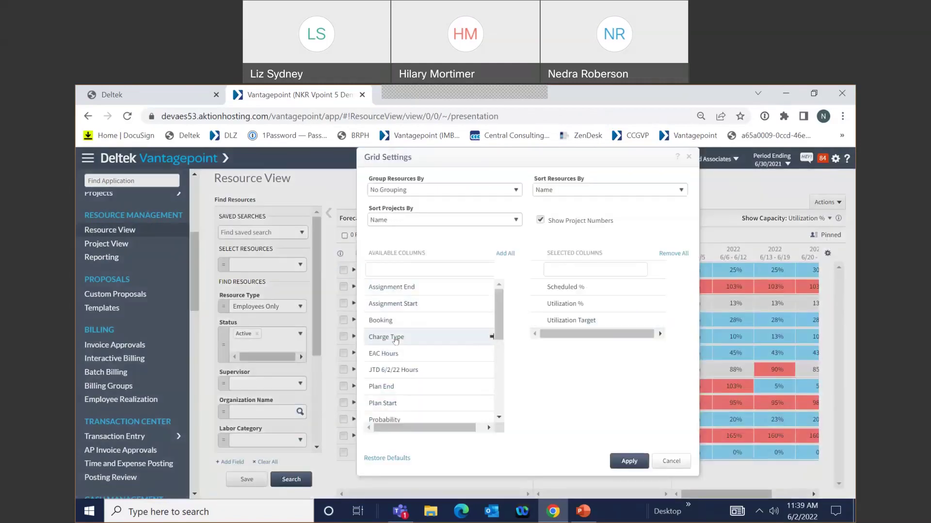
left_click_drag(475, 317, 572, 363)
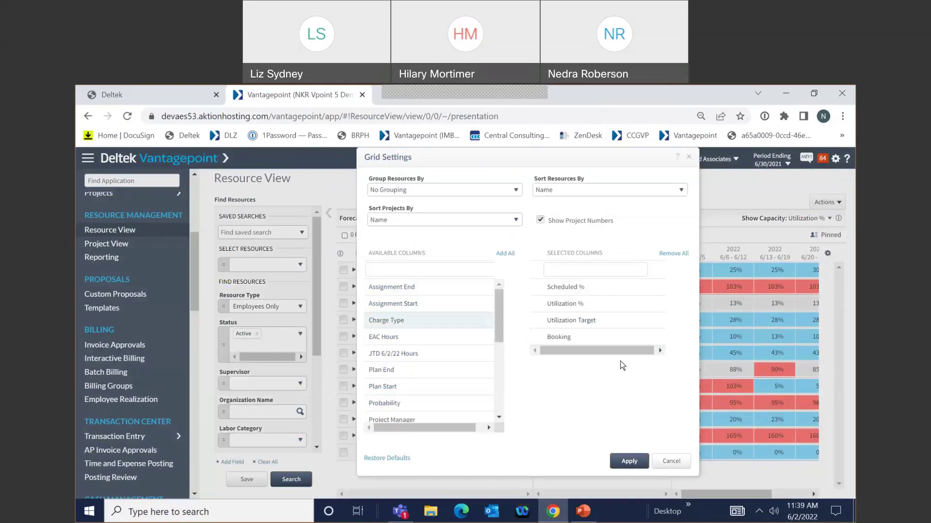
left_click_drag(536, 315, 536, 286)
left_click(629, 462)
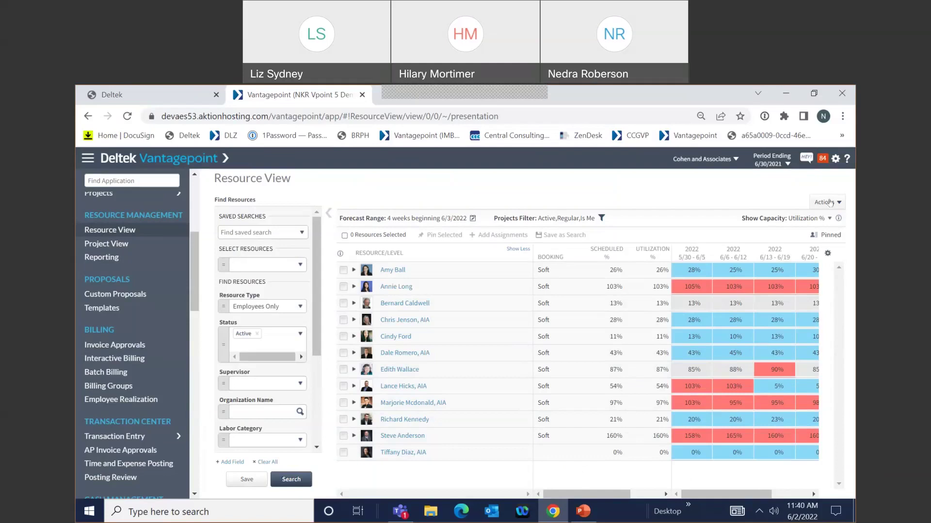
left_click(829, 202)
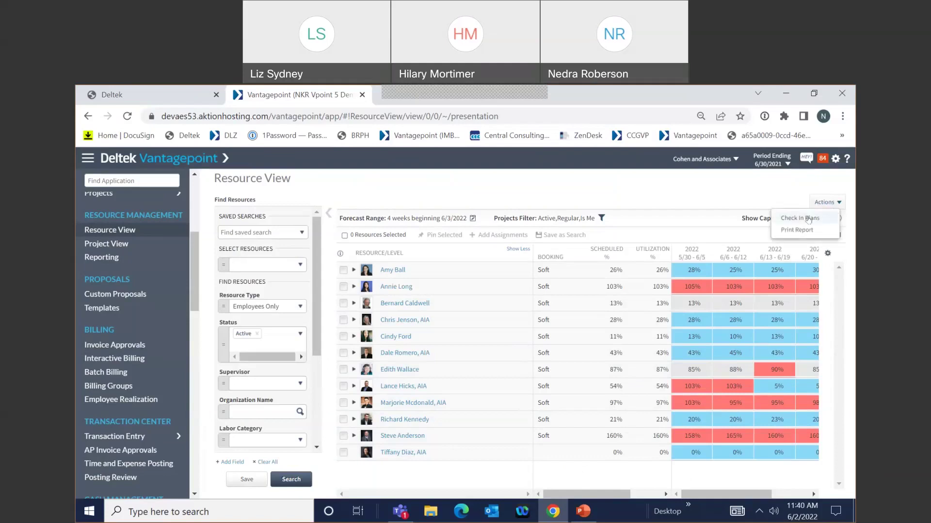